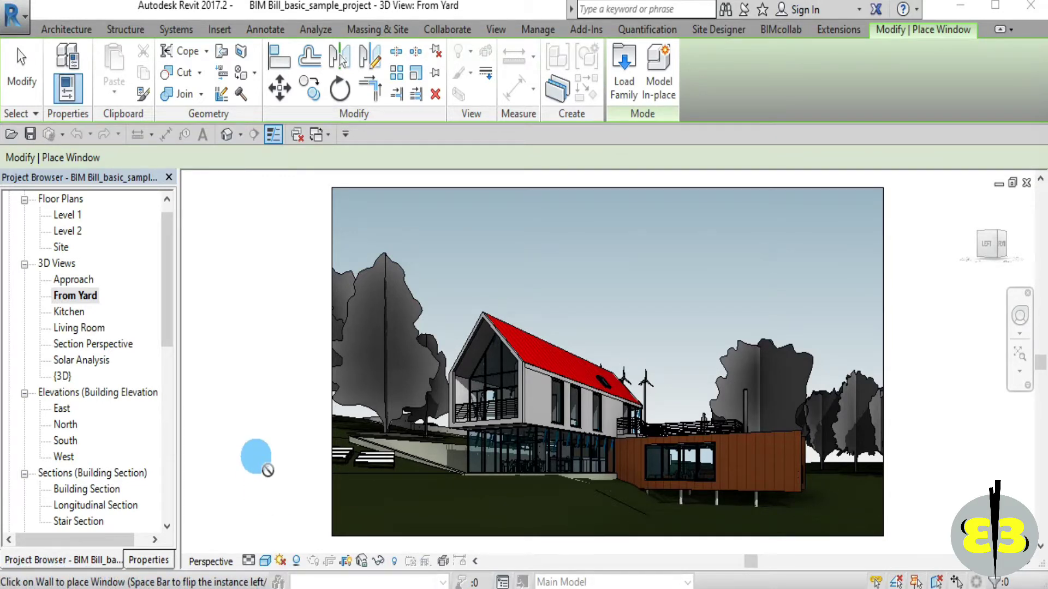
{"action": "right_click", "coordinate": [257, 458]}
{"action": "left_click", "coordinate": [294, 214]}
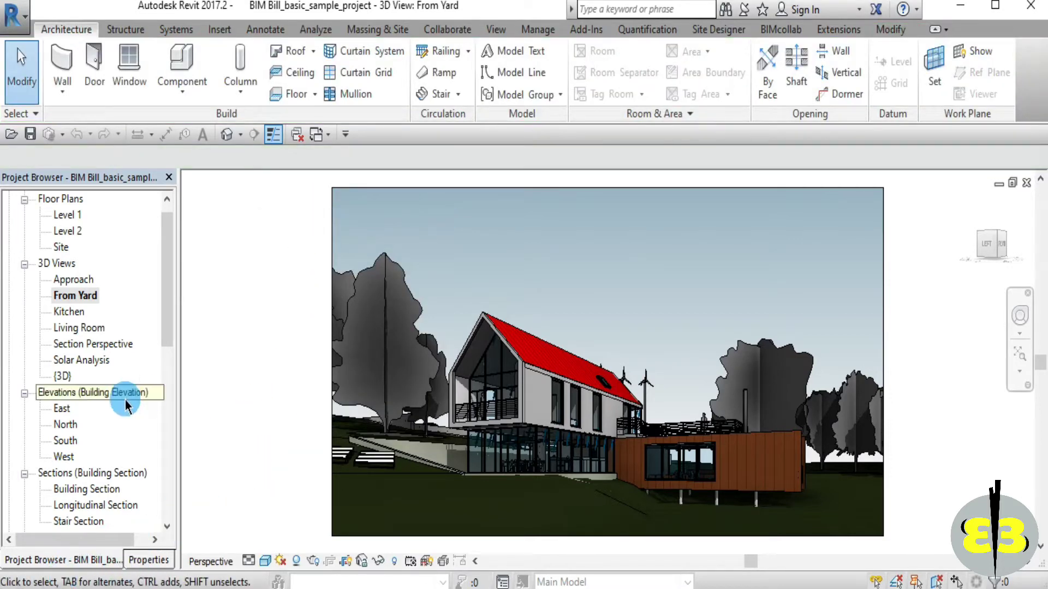
{"action": "left_click", "coordinate": [120, 102]}
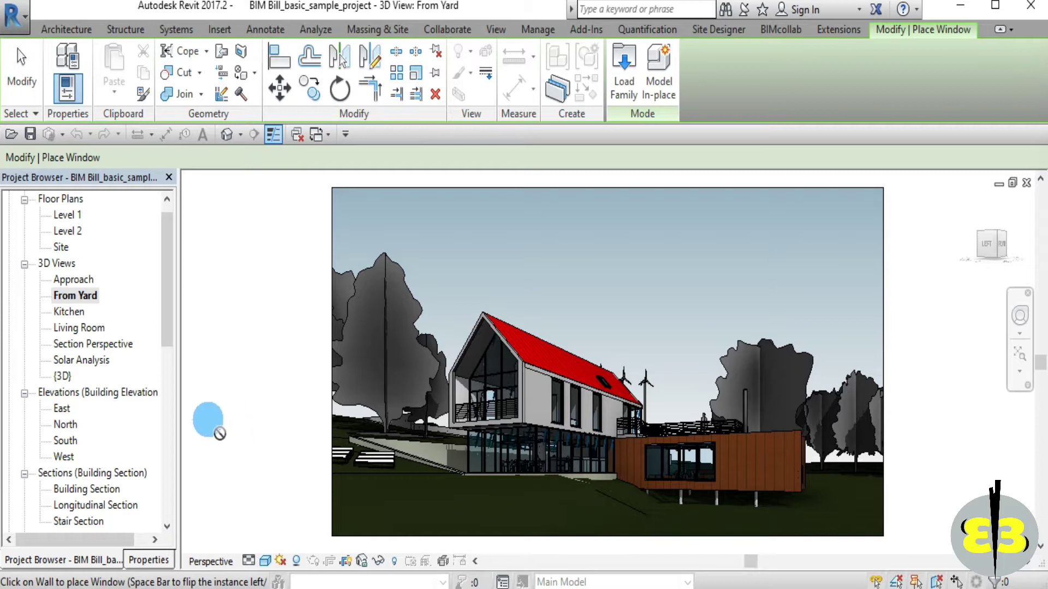
{"action": "left_click", "coordinate": [86, 33]}
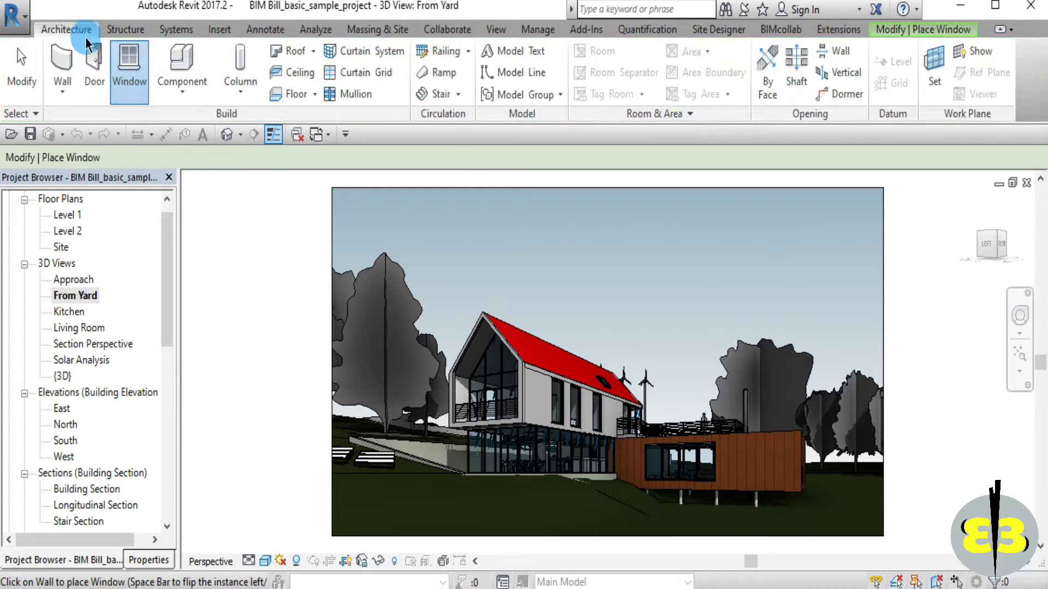
{"action": "left_click", "coordinate": [91, 77]}
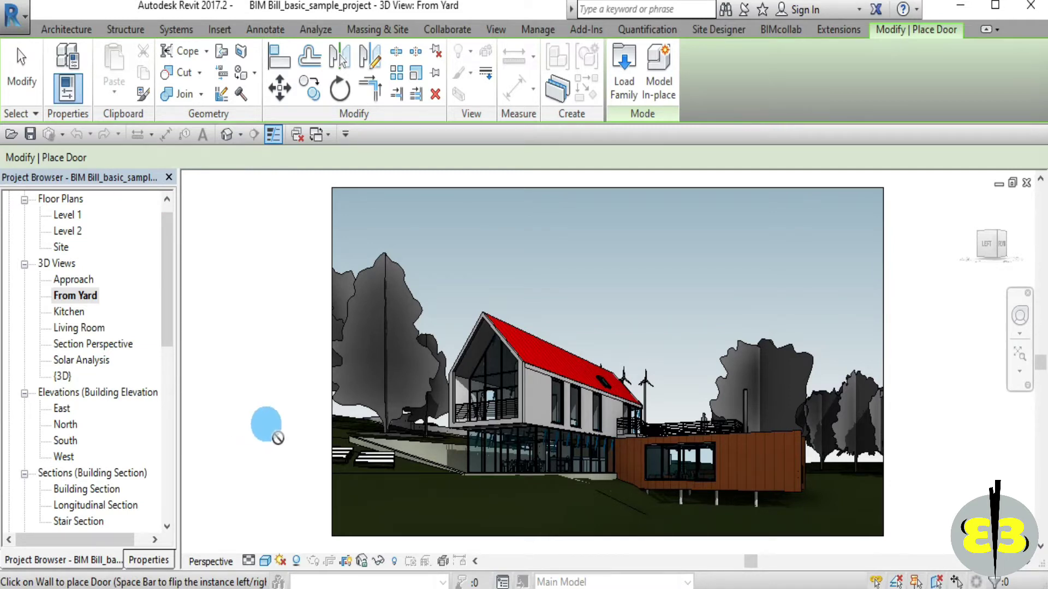
{"action": "right_click", "coordinate": [251, 227]}
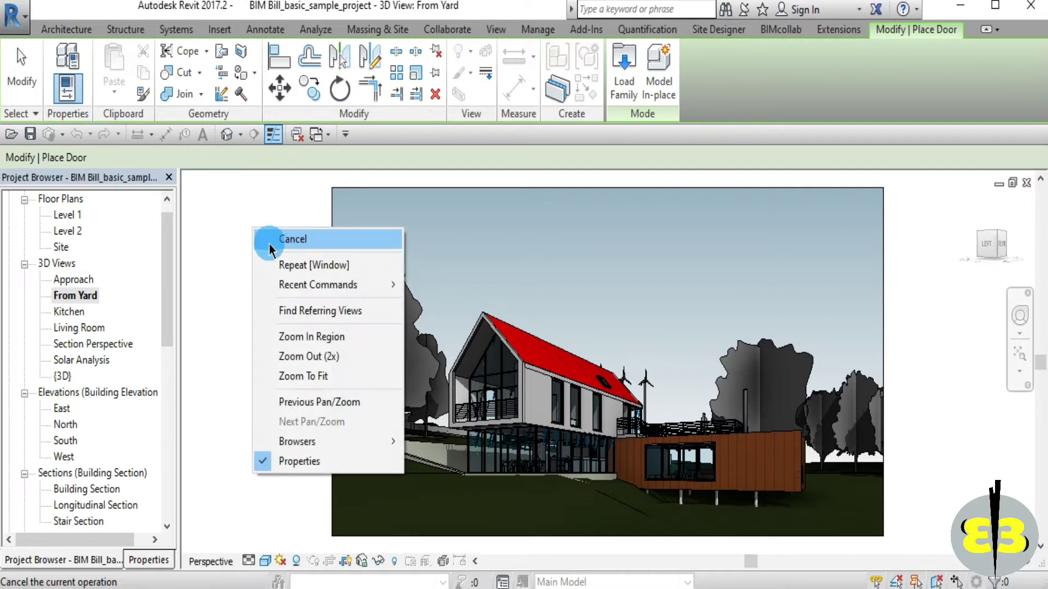
{"action": "left_click", "coordinate": [270, 244]}
{"action": "right_click", "coordinate": [287, 268]}
{"action": "left_click", "coordinate": [296, 280]}
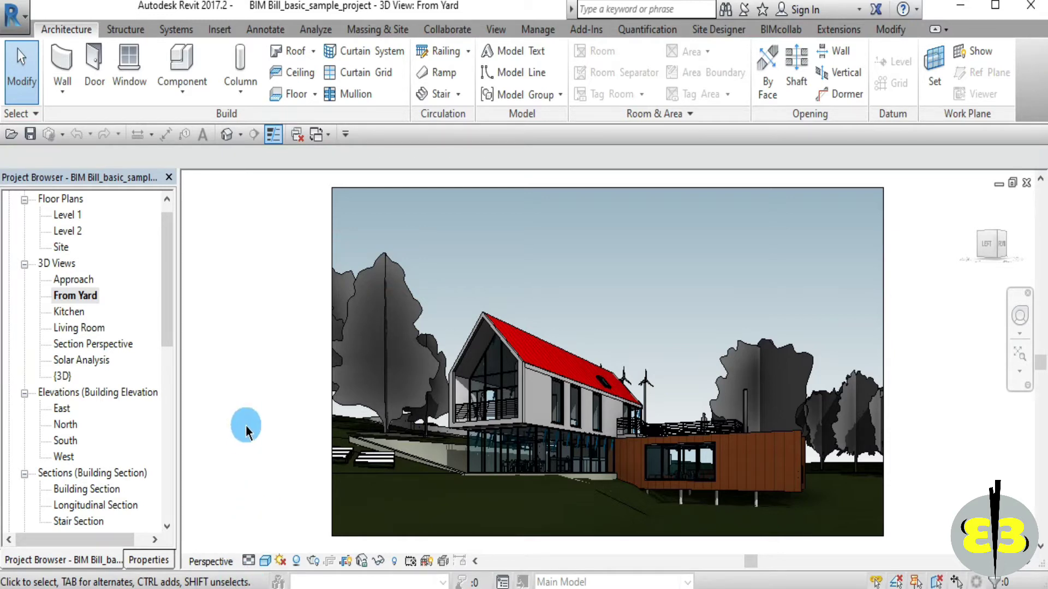
{"action": "left_click", "coordinate": [552, 191]}
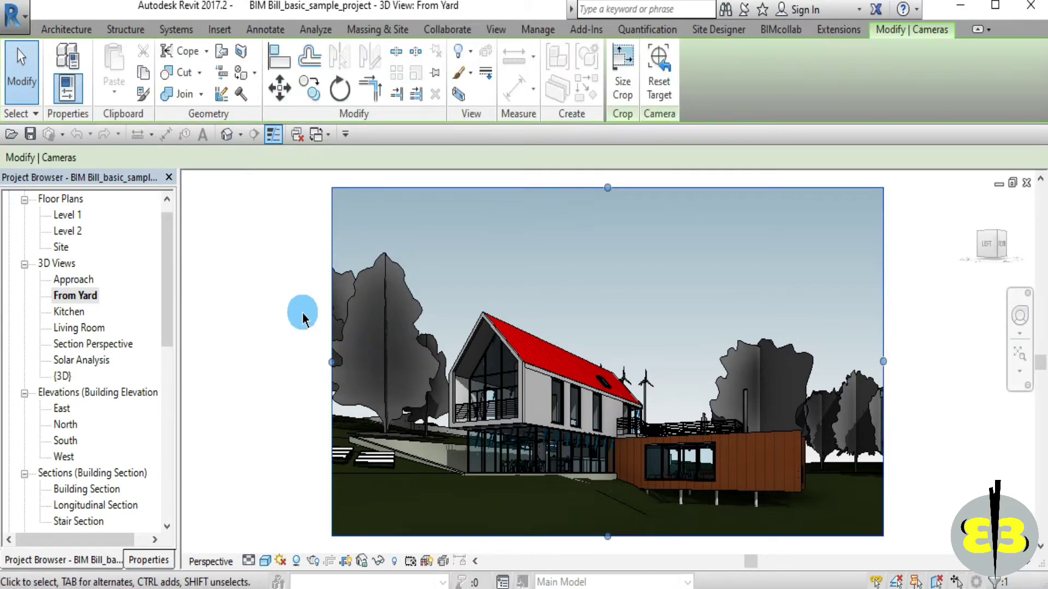
{"action": "left_click", "coordinate": [308, 278]}
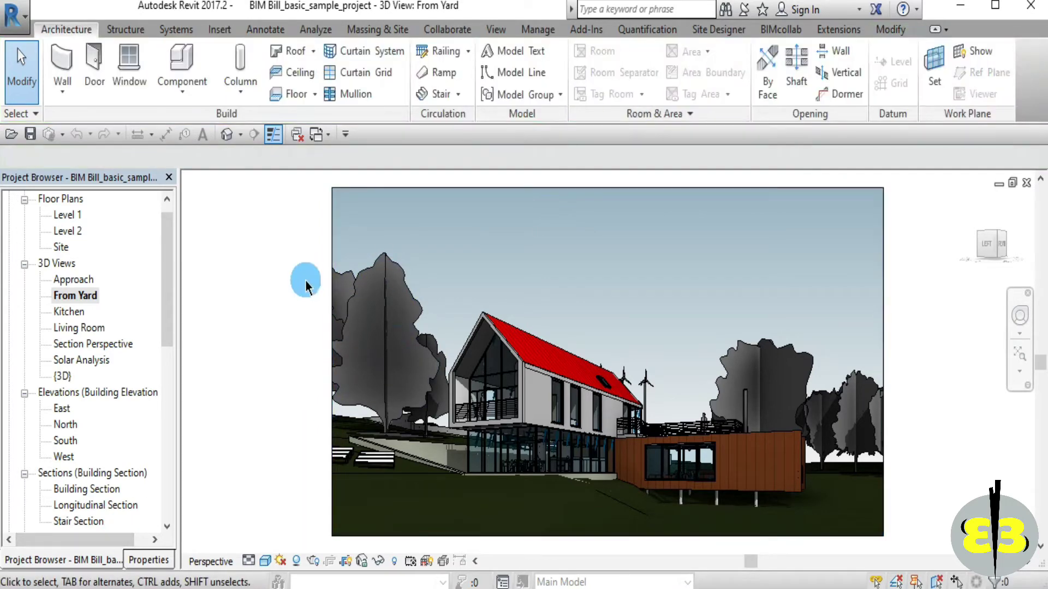
Open the Level 1 floor plan at the upper-left corner of the Kitchen & Dining room.
{"action": "left_click", "coordinate": [72, 216]}
{"action": "double_click", "coordinate": [71, 216]}
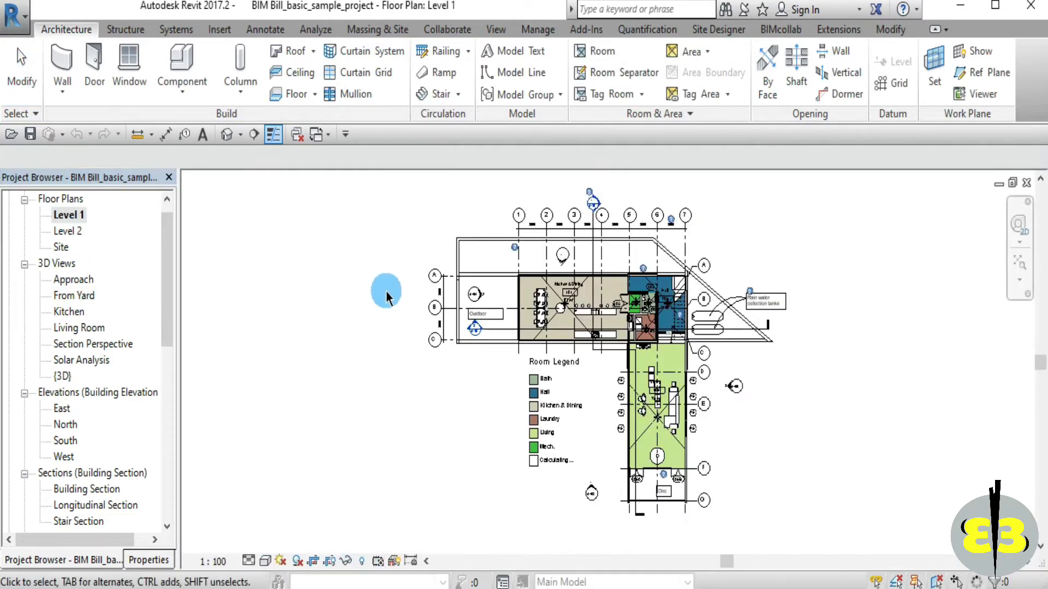
{"action": "scroll", "coordinate": [459, 311], "scroll_direction": "up", "scroll_amount": 2}
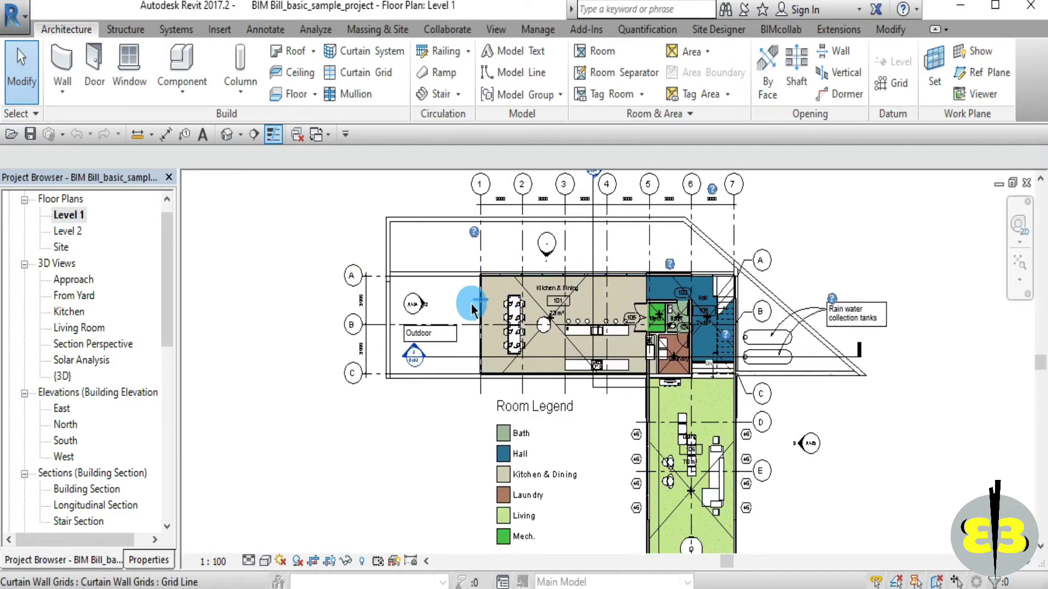
{"action": "scroll", "coordinate": [471, 309], "scroll_direction": "up", "scroll_amount": 2}
{"action": "scroll", "coordinate": [514, 305], "scroll_direction": "up", "scroll_amount": 3}
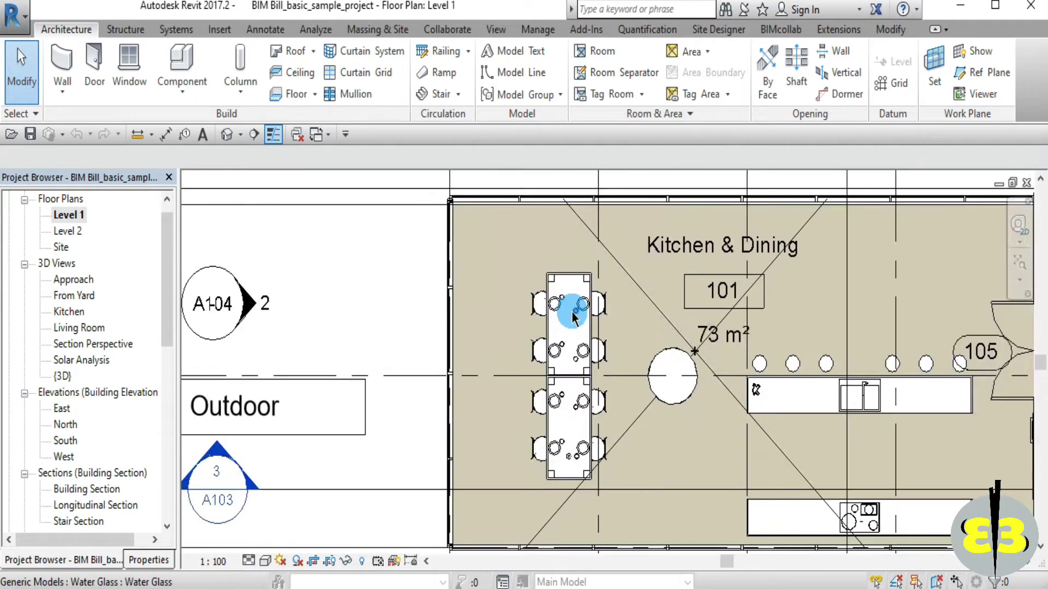
{"action": "middle_click_drag", "start_coordinate": [479, 203], "coordinate": [407, 285]}
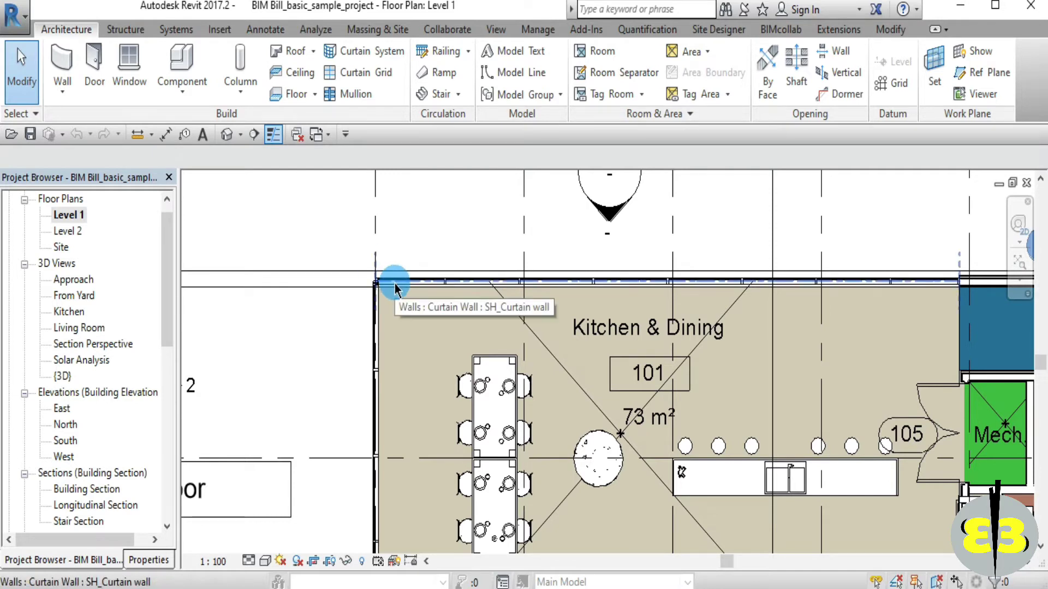
Cycle the highlight through the overlapping elements at the upper-left corner of the Kitchen & Dining room's curtain walls.
{"action": "key", "text": "Tab"}
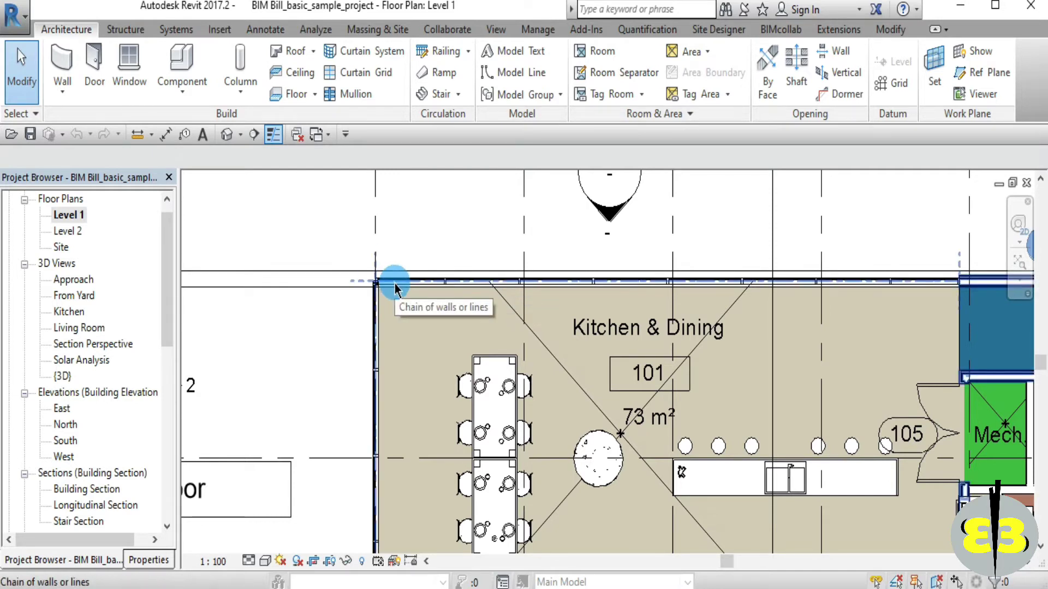
{"action": "key", "text": "Tab"}
{"action": "key", "text": "Tab"}
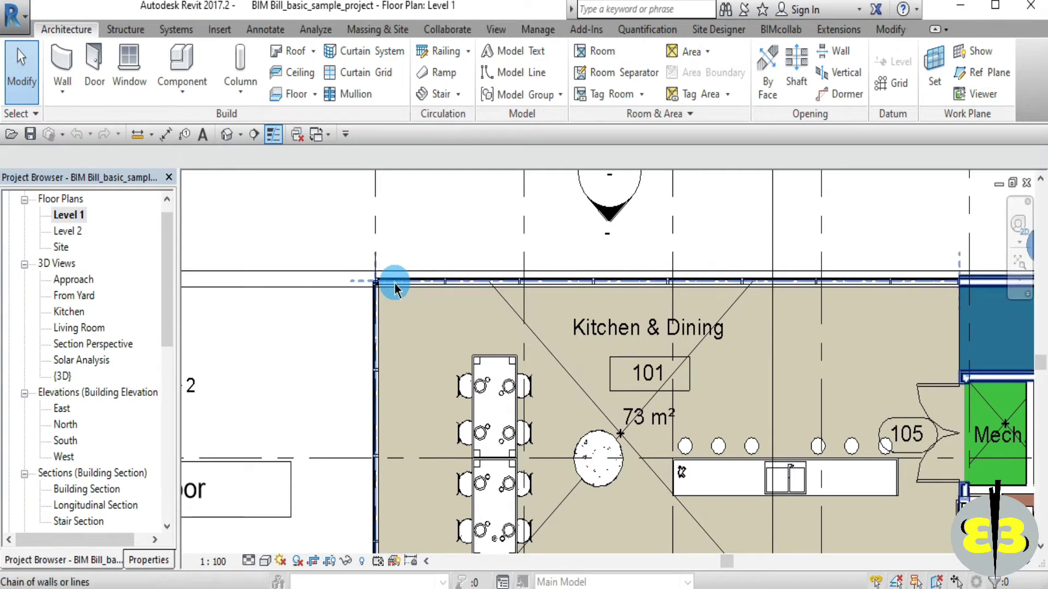
{"action": "key", "text": "Tab"}
{"action": "key", "text": "Tab"}
{"action": "key", "text": "Tab"}
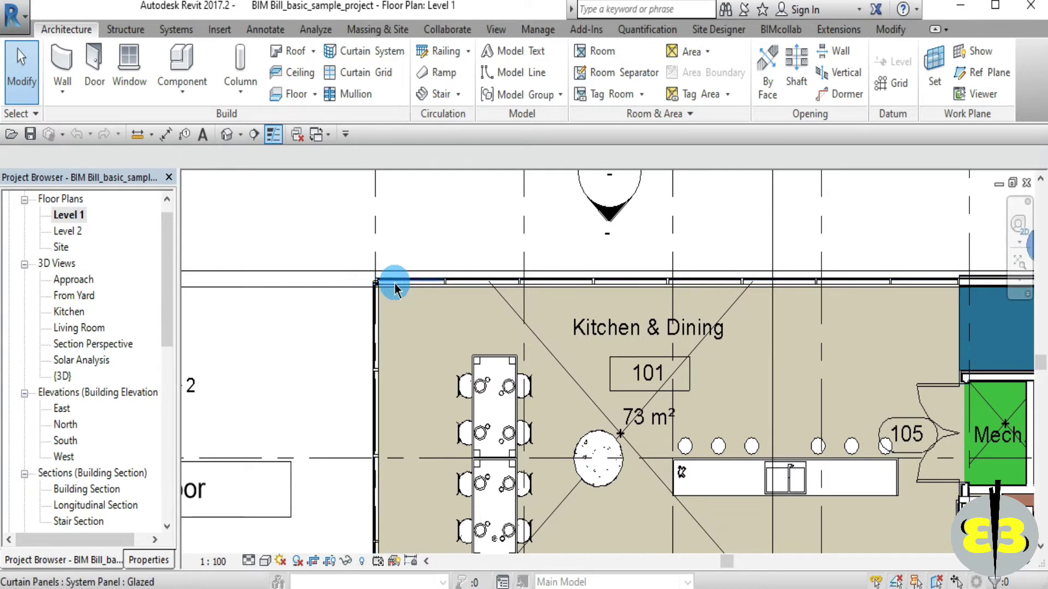
{"action": "key", "text": "Tab"}
{"action": "key", "text": "Tab"}
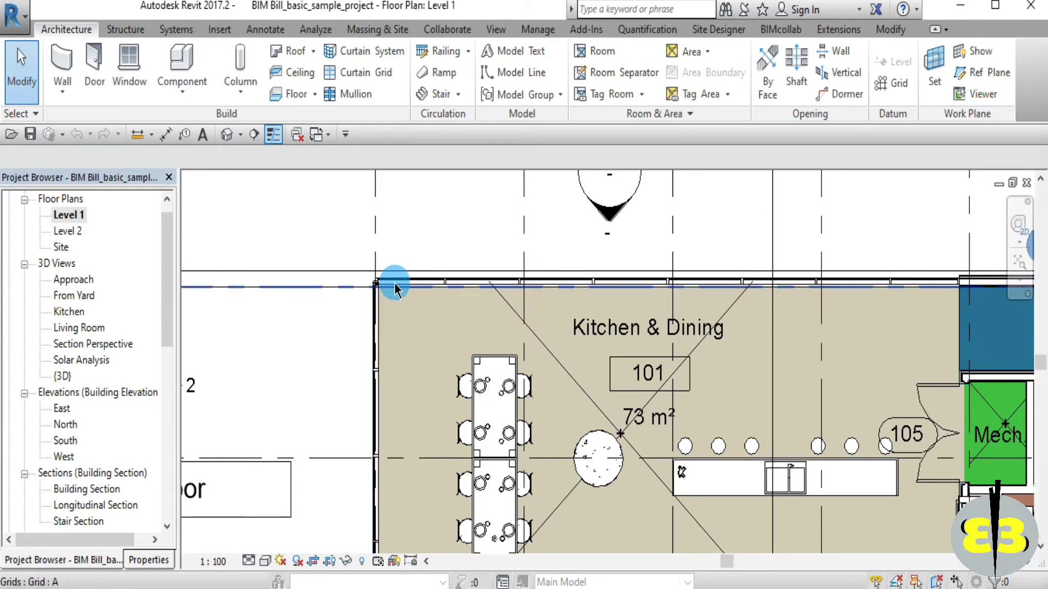
{"action": "key", "text": "Tab"}
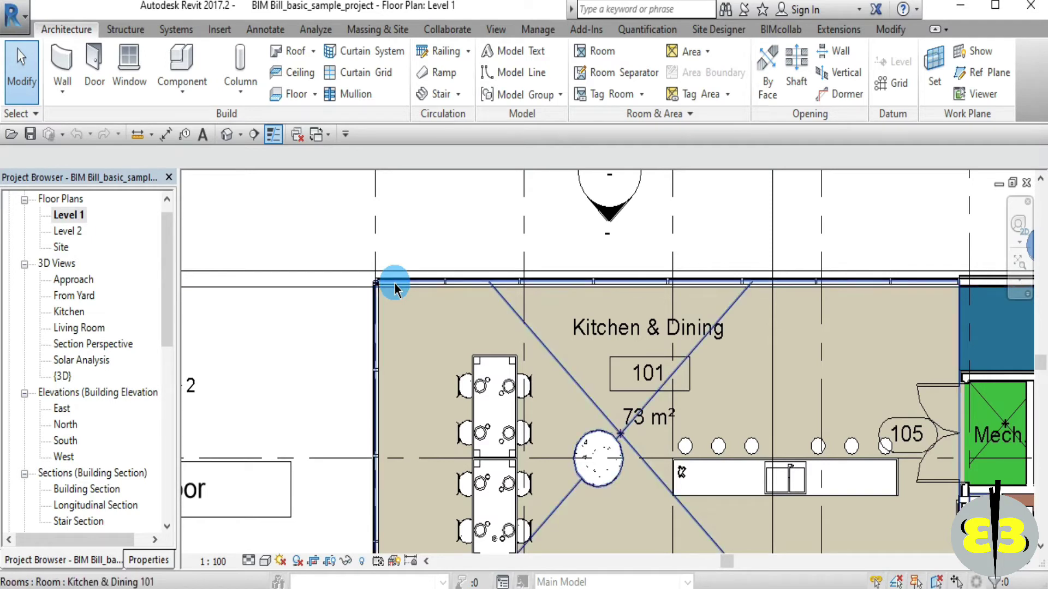
{"action": "key", "text": "Tab"}
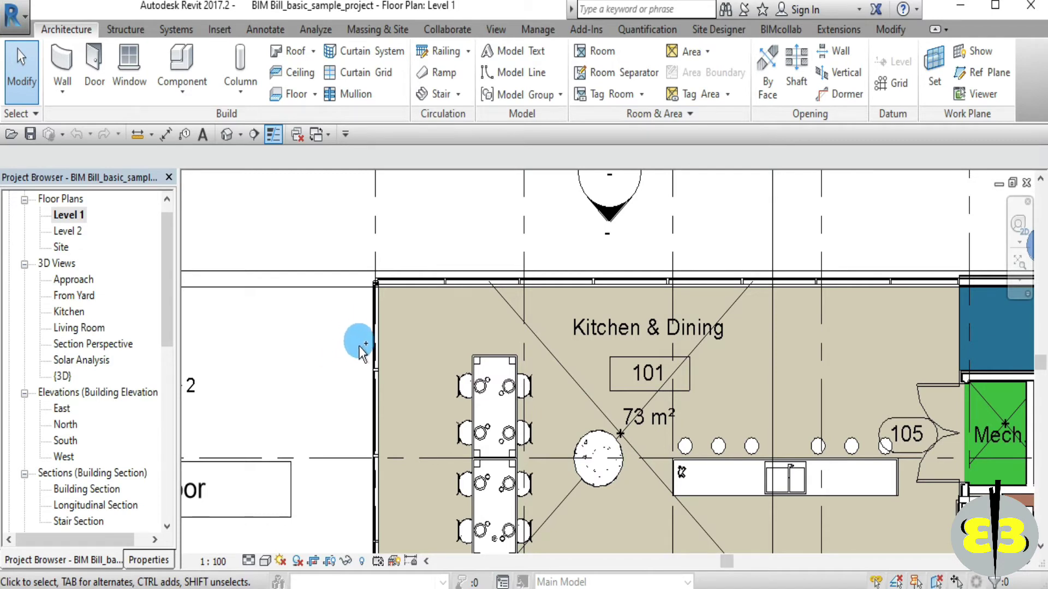
Select the left and upper curtain walls of the Kitchen & Dining room together, and clear the selection.
{"action": "left_click", "coordinate": [375, 346]}
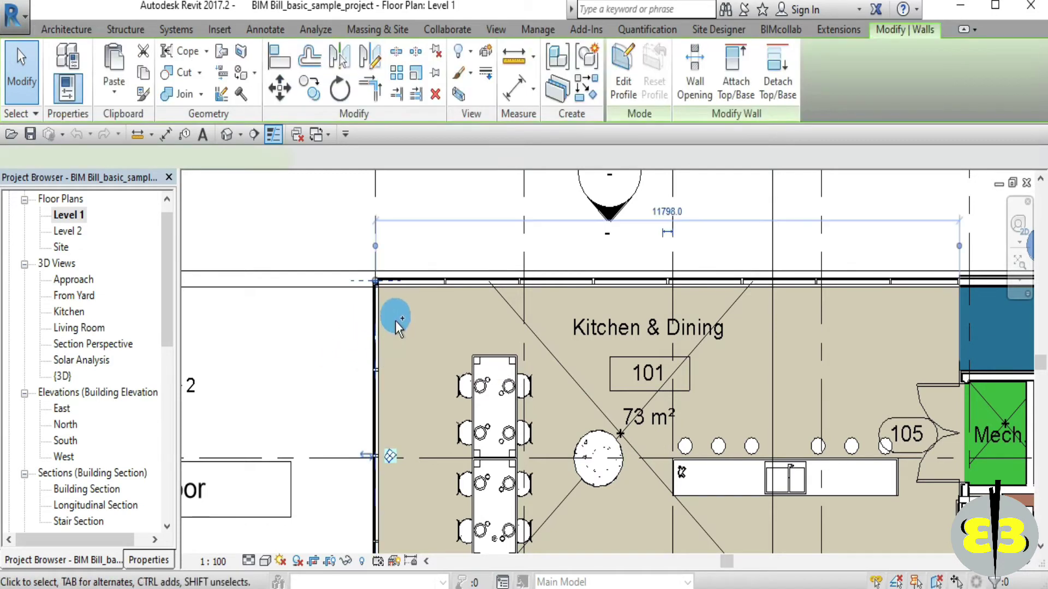
{"action": "left_click", "coordinate": [413, 285], "text": "ctrl"}
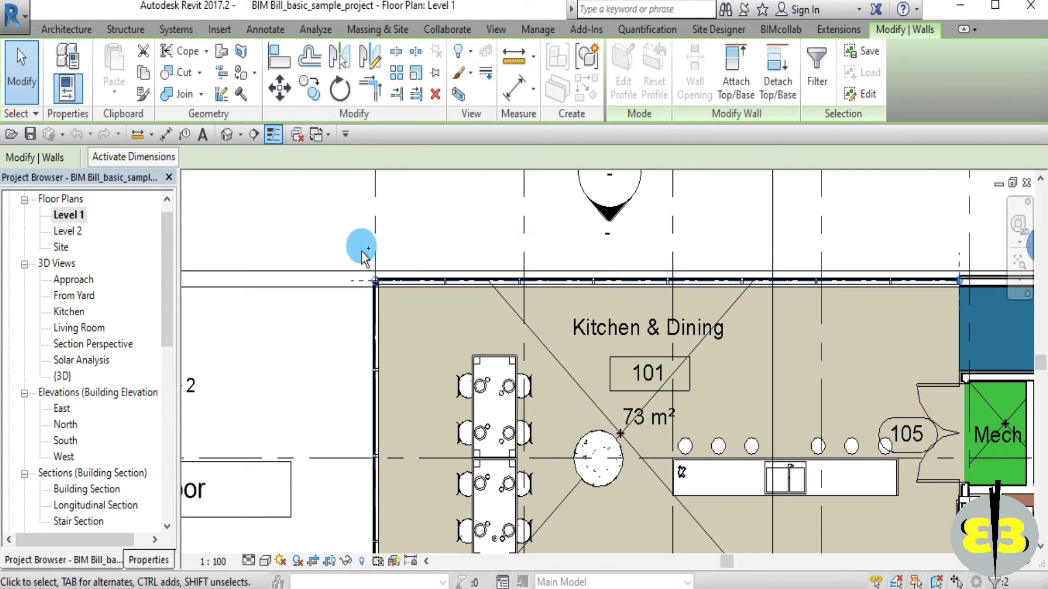
{"action": "left_click", "coordinate": [322, 332]}
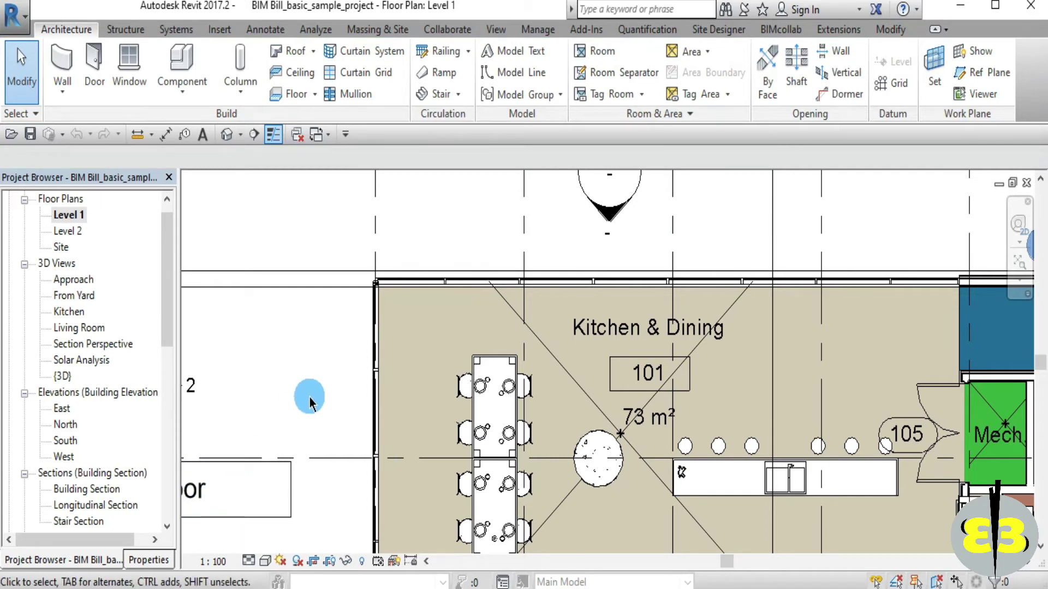
Window-select the elements around the room's upper-left corner, remove one left-wall element from the selection, and clear it.
{"action": "left_click_drag", "start_coordinate": [335, 200], "coordinate": [445, 385]}
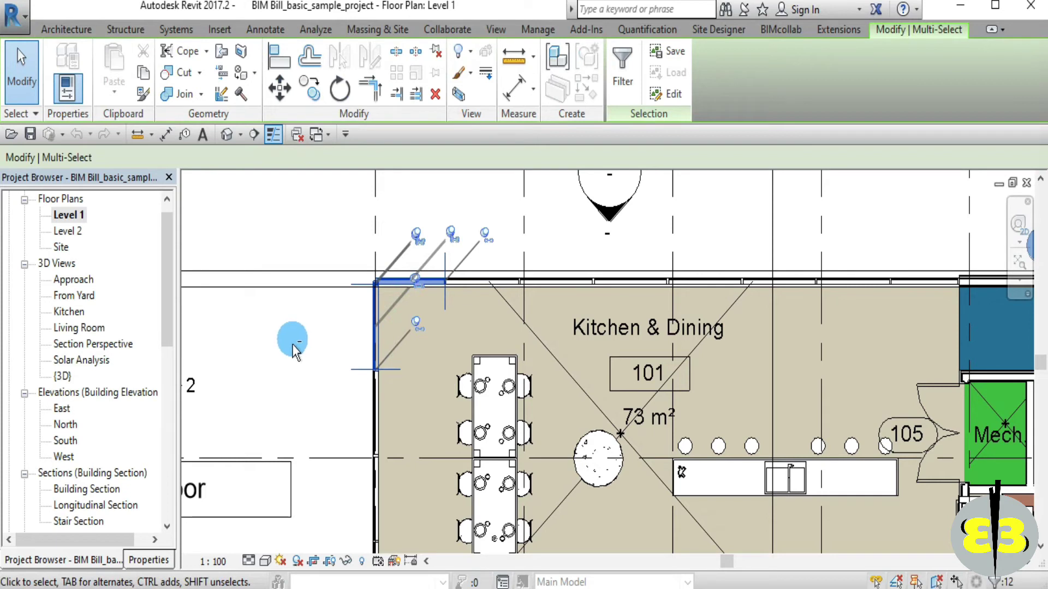
{"action": "left_click", "coordinate": [377, 326], "text": "shift"}
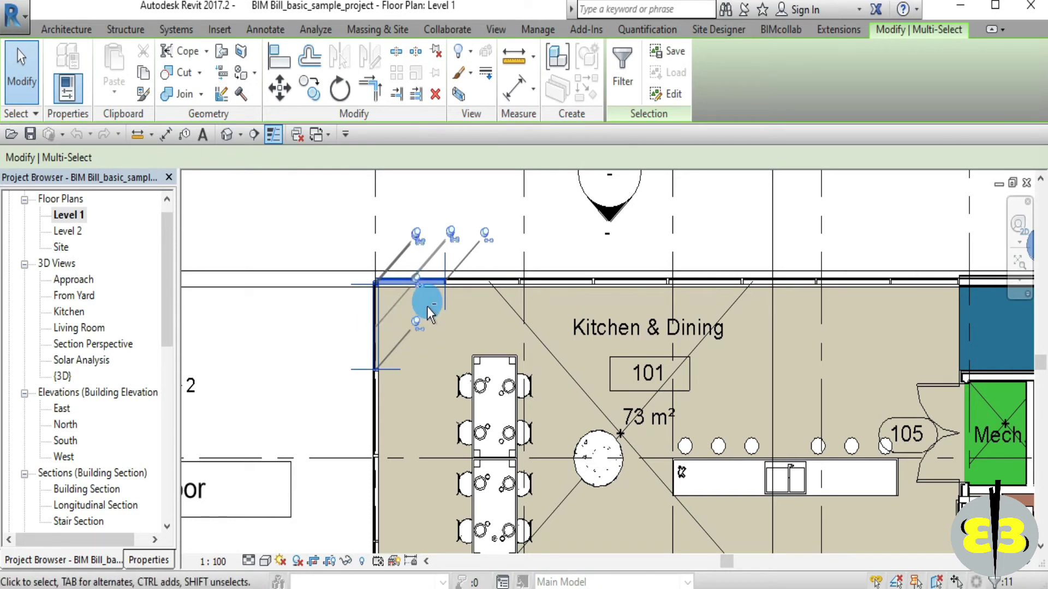
{"action": "left_click", "coordinate": [295, 319]}
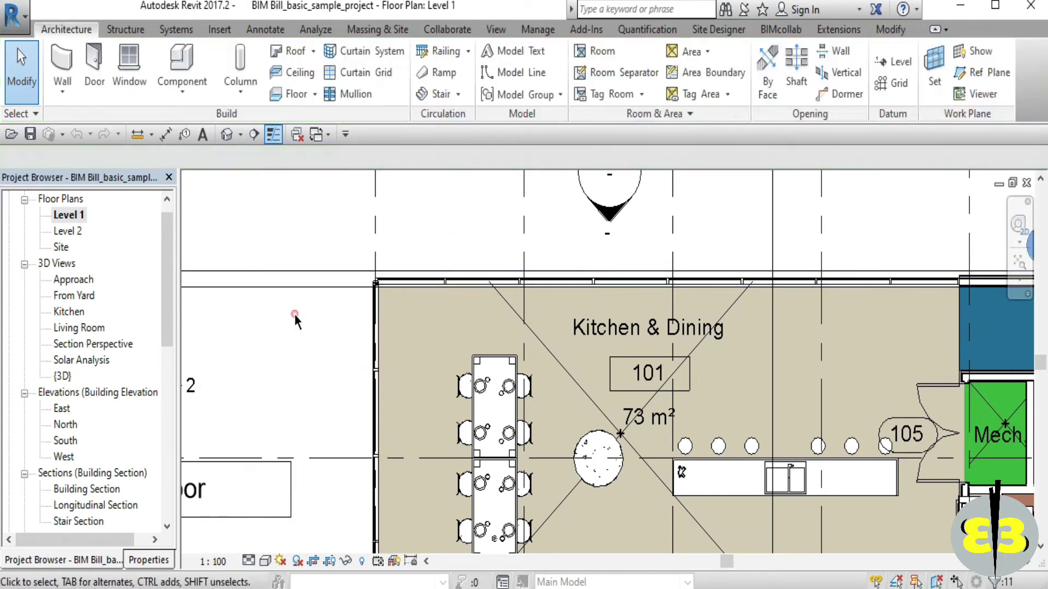
{"action": "left_click", "coordinate": [224, 395]}
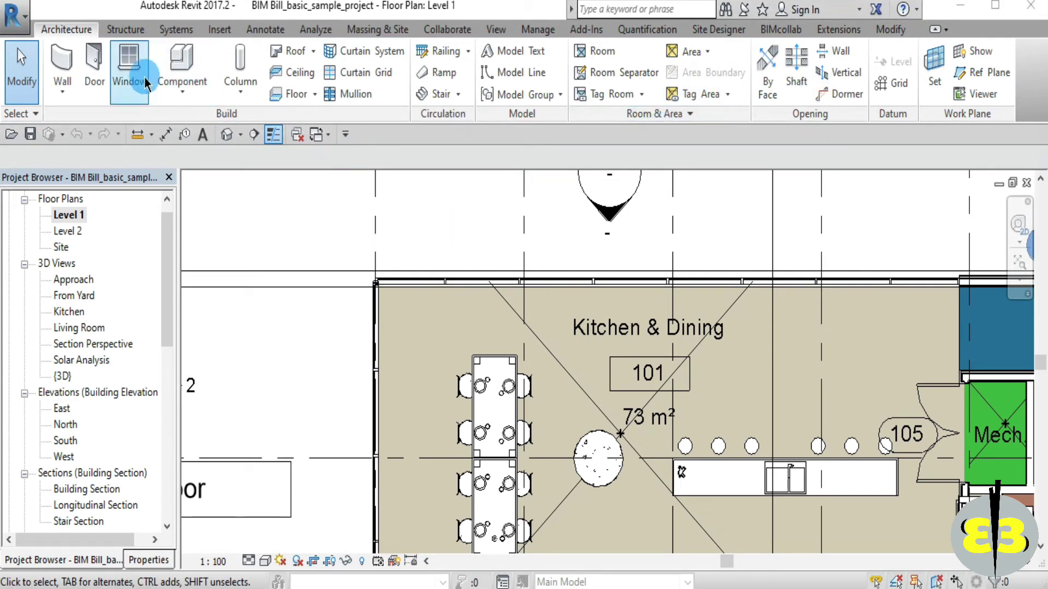
{"action": "left_click", "coordinate": [62, 69]}
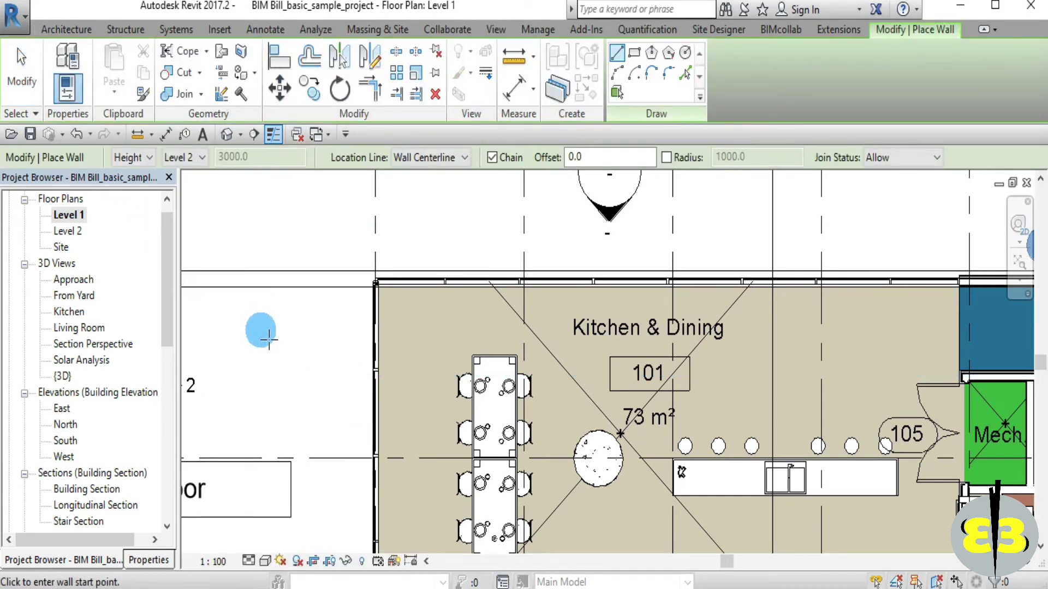
{"action": "left_click", "coordinate": [239, 330]}
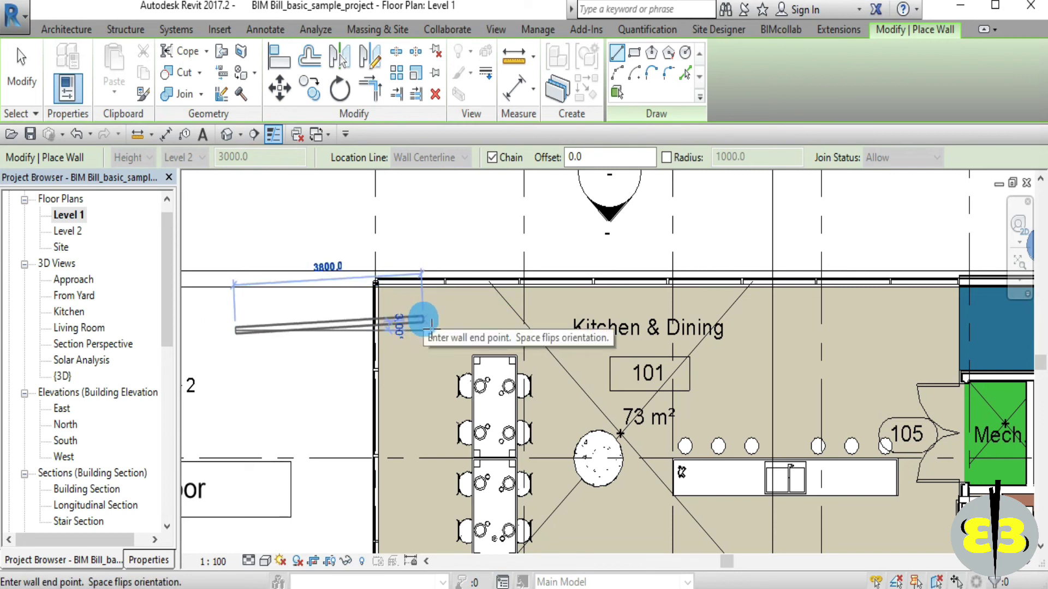
{"action": "right_click", "coordinate": [313, 375]}
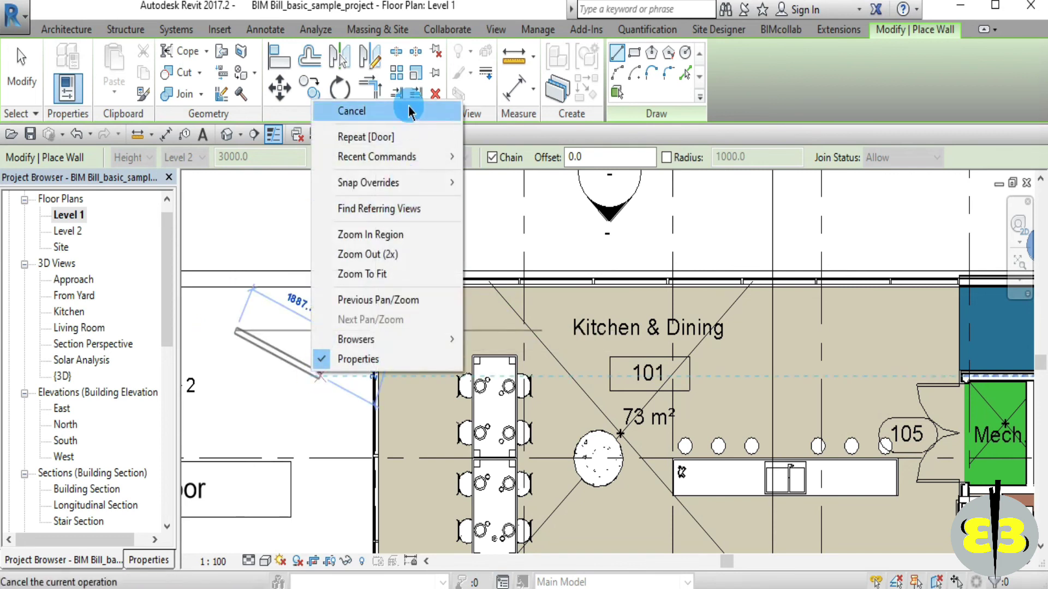
{"action": "left_click", "coordinate": [410, 112]}
{"action": "right_click", "coordinate": [302, 225]}
{"action": "left_click", "coordinate": [322, 229]}
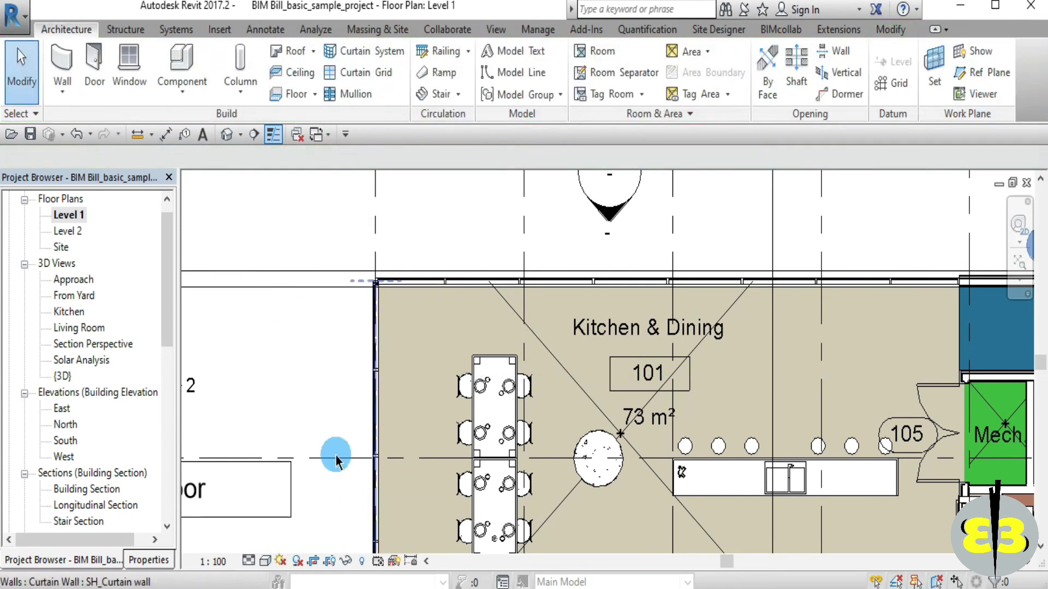